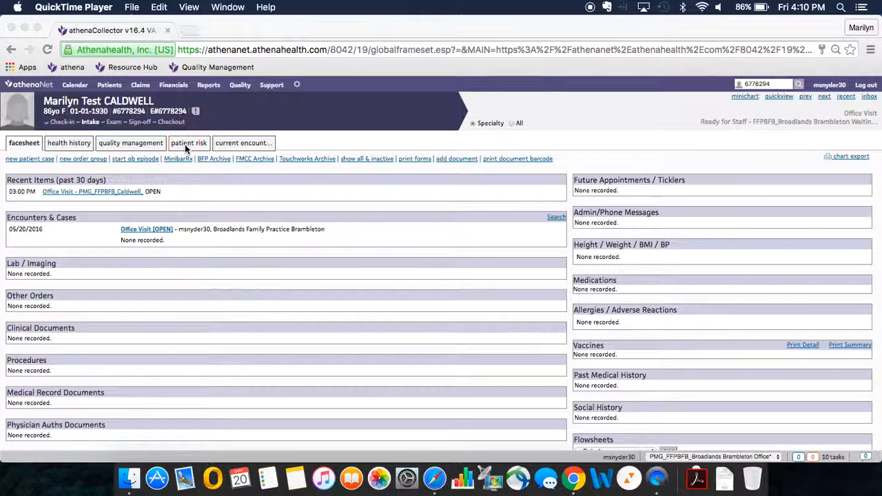
# Review the patient's risk adjustment diagnoses and compare them with the problem list in the health history.
pyautogui.click(184, 149)
pyautogui.click(186, 145)
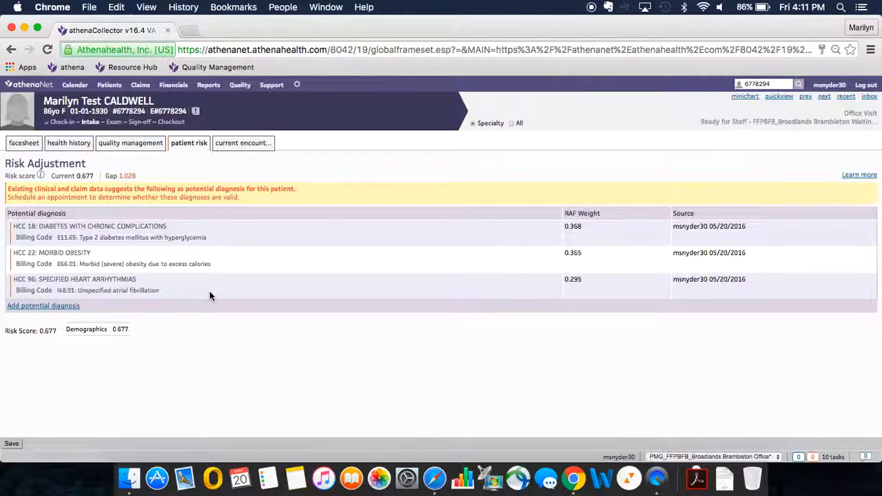
pyautogui.click(77, 148)
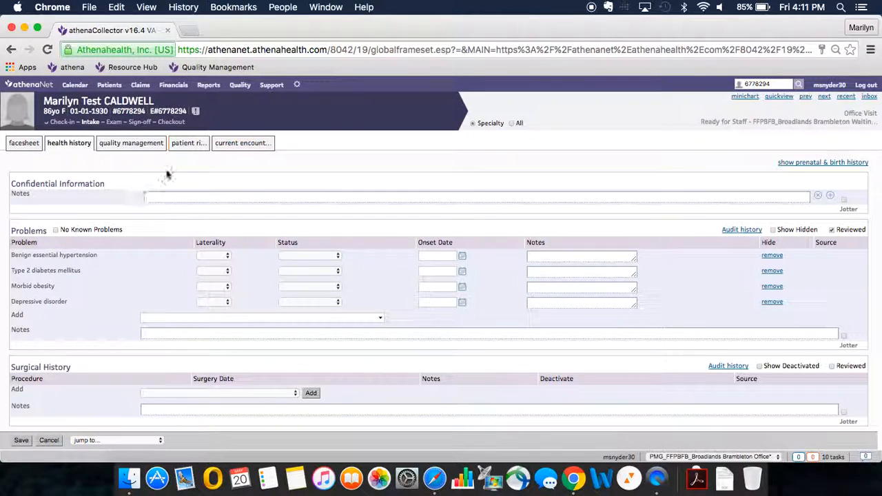
# Add F33.9 Major depressive disorder, recurrent, unspecified as a potential diagnosis in the patient's risk adjustment list, and save it.
pyautogui.click(187, 145)
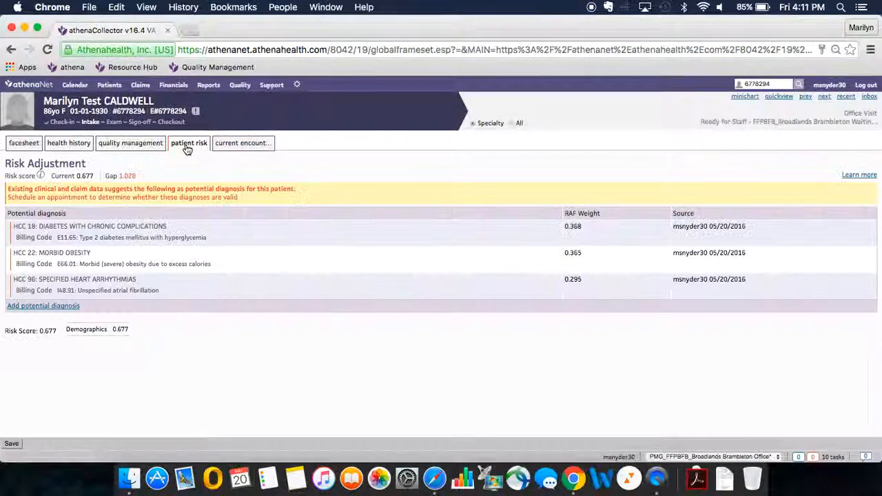
pyautogui.click(57, 312)
pyautogui.write('depression')
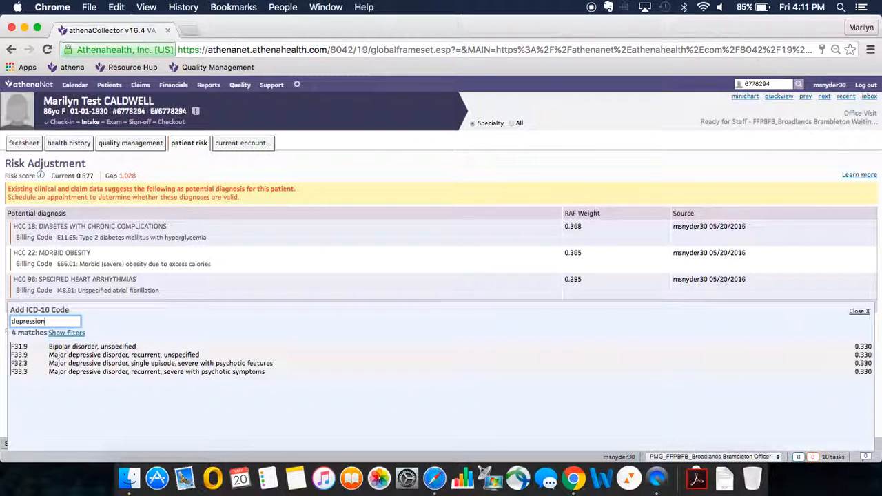
pyautogui.click(186, 354)
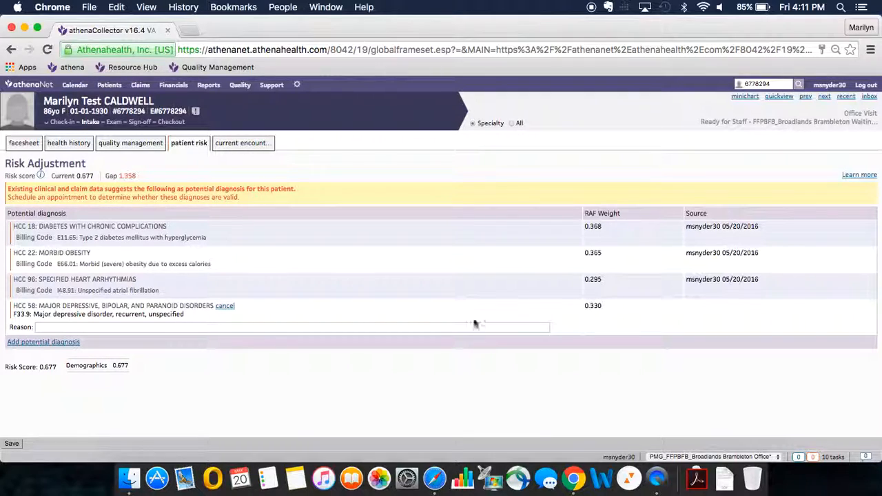
pyautogui.click(12, 443)
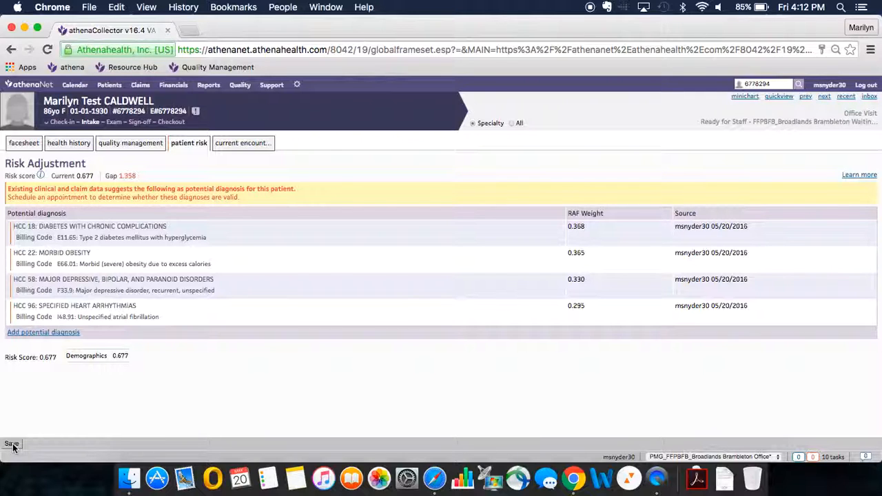
# Go to the Assessment / Plan section of the current encounter's intake.
pyautogui.click(239, 143)
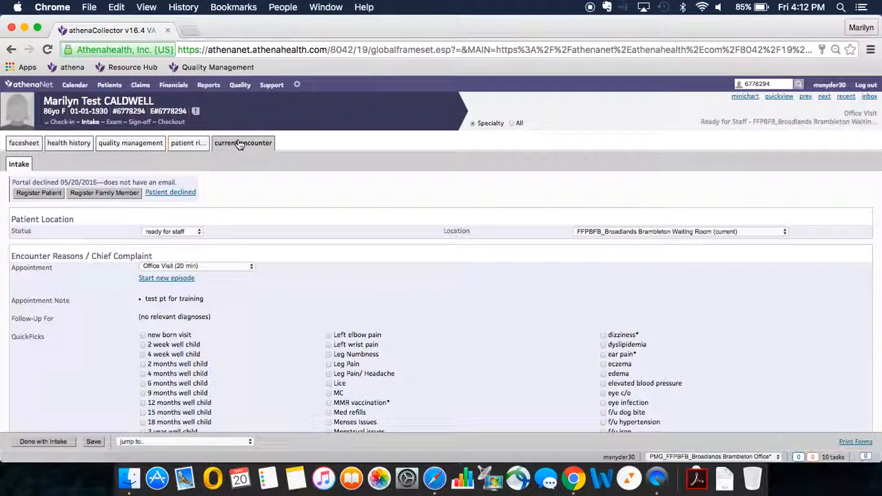
pyautogui.click(200, 442)
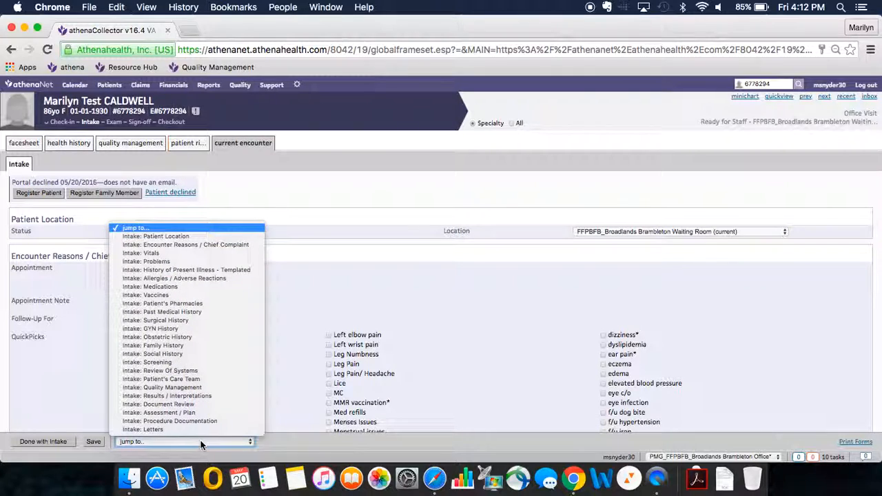
pyautogui.click(199, 412)
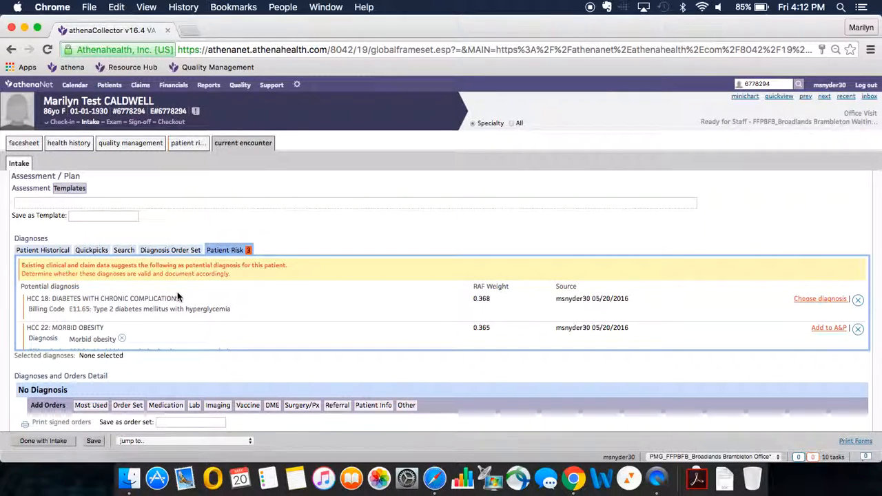
# Check the encounter's historical and patient risk diagnoses against the chart's risk adjustment list.
pyautogui.click(45, 252)
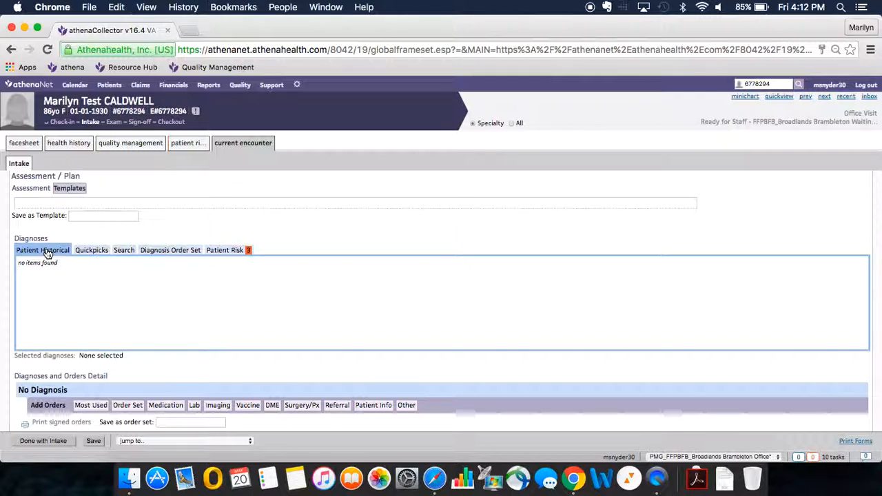
pyautogui.click(246, 252)
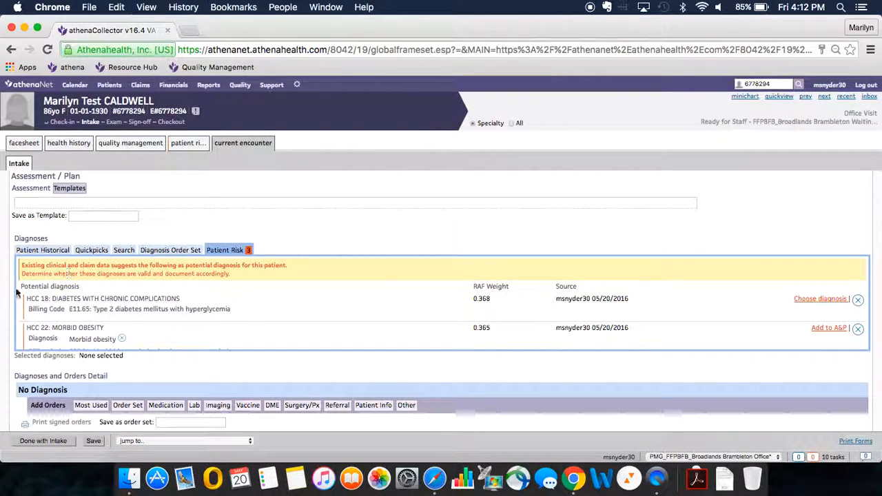
pyautogui.scroll(-1, 6, 308)
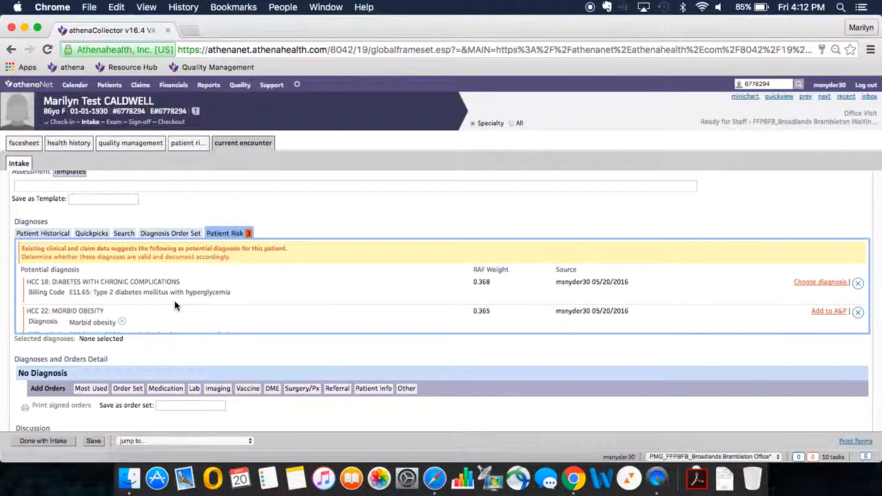
pyautogui.scroll(-5, 175, 300)
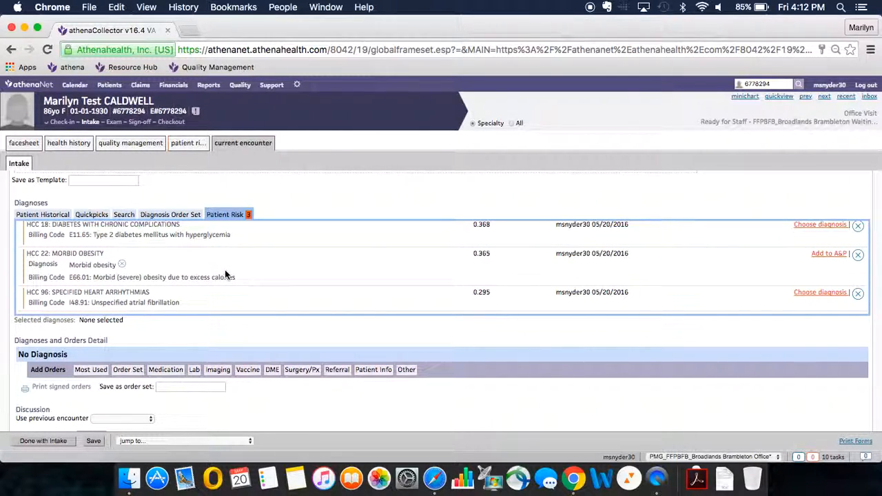
pyautogui.click(188, 143)
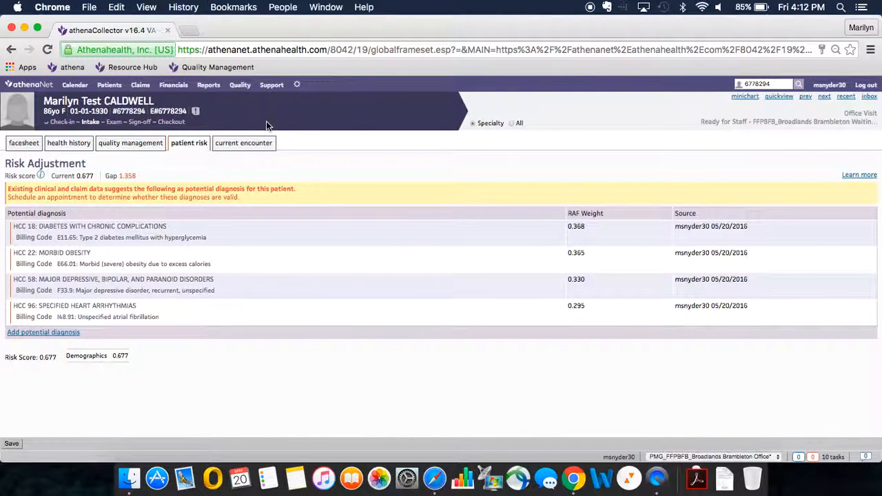
pyautogui.click(245, 145)
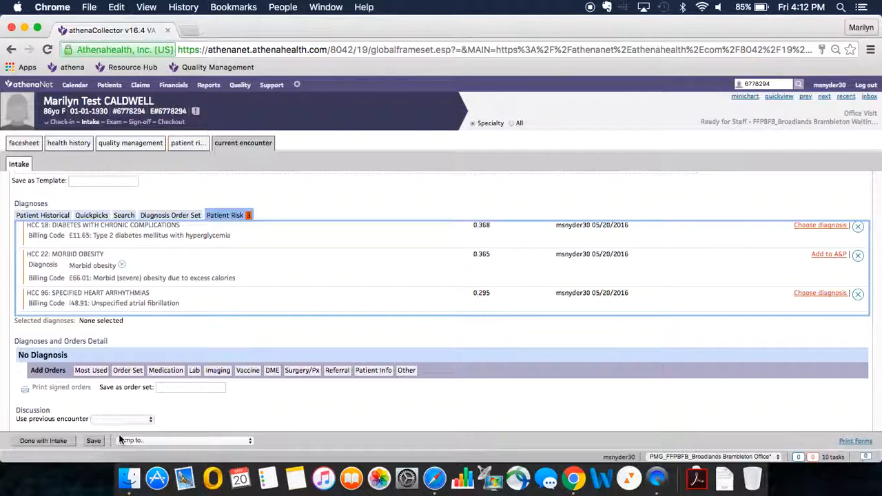
# Choose Type 2 diabetes mellitus as the diagnosis for HCC 18: Diabetes with Chronic Complications, using a search for diabetes.
pyautogui.scroll(1, 663, 282)
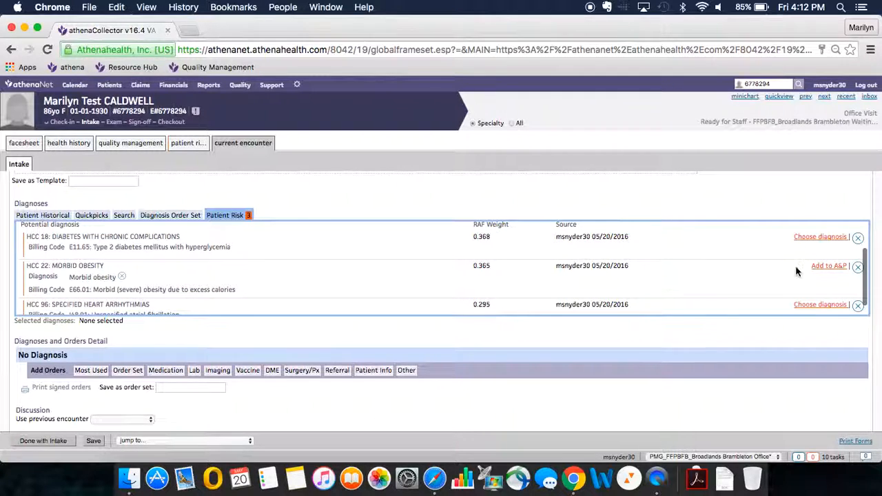
pyautogui.click(820, 238)
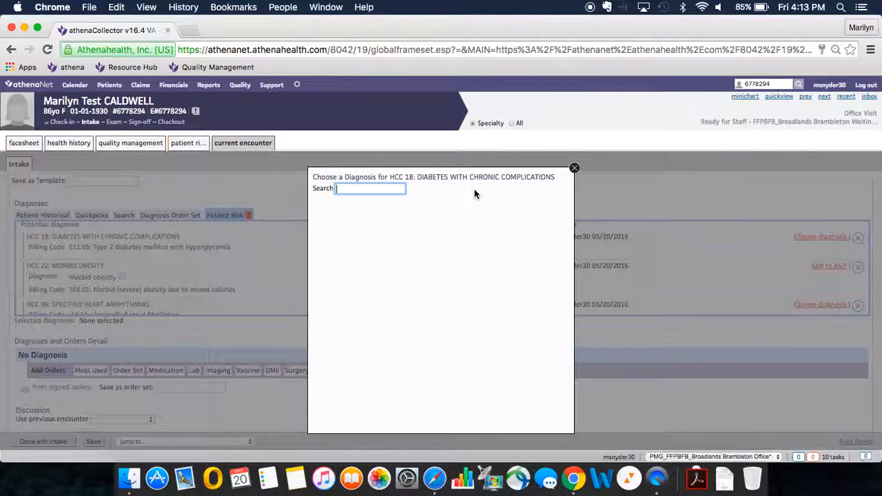
pyautogui.write('diabetes')
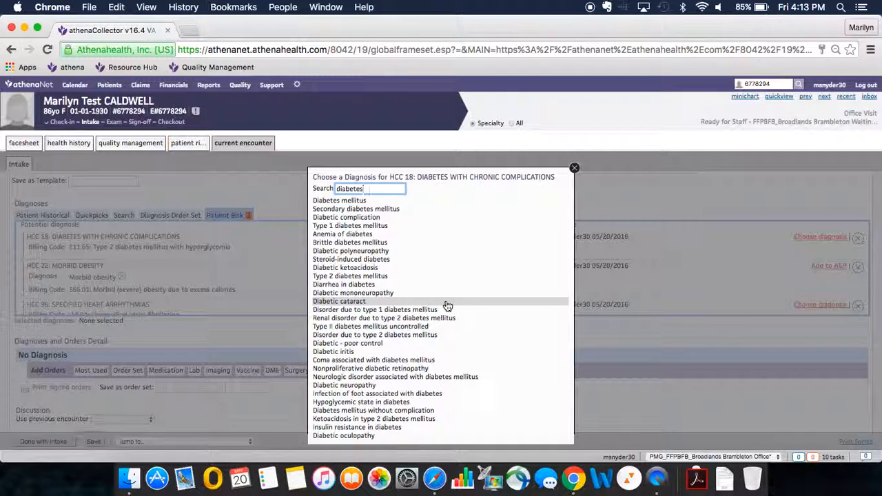
pyautogui.click(432, 276)
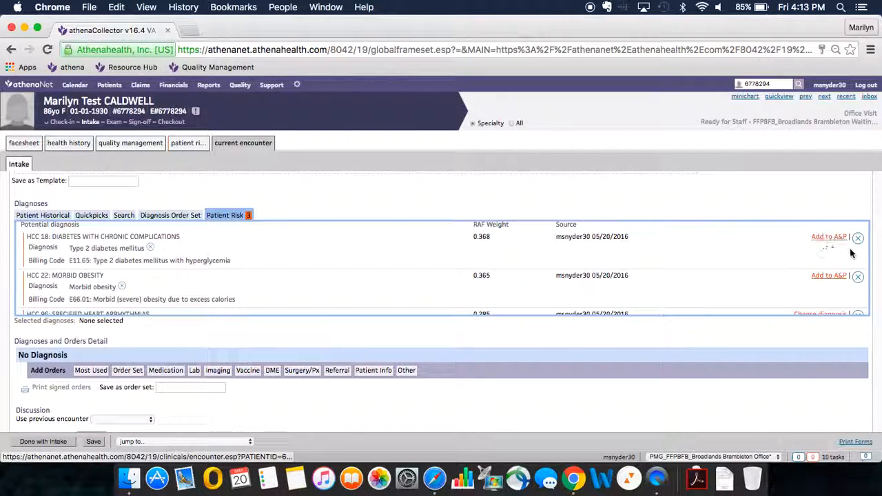
# Search for "atrial fib" and choose Atrial fibrillation as the diagnosis for HCC 96: Specified Heart Arrhythmias.
pyautogui.scroll(-3, 770, 270)
pyautogui.click(812, 268)
pyautogui.write('atrial')
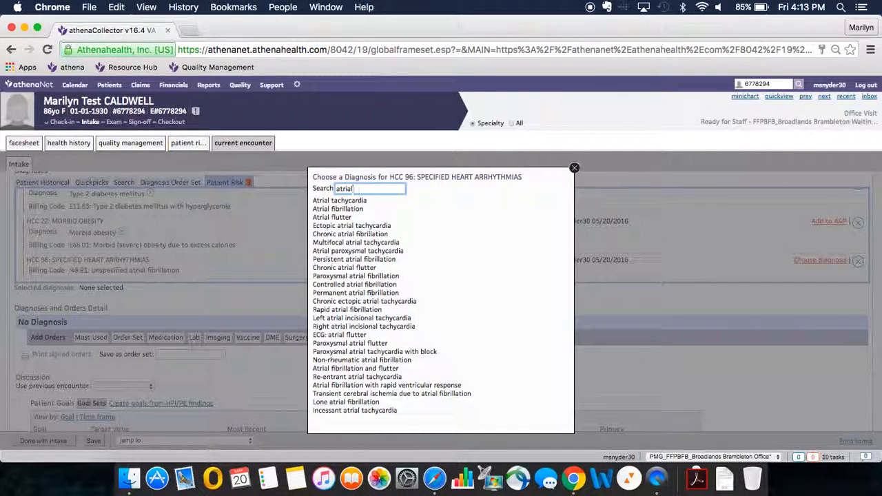
pyautogui.write(' fib')
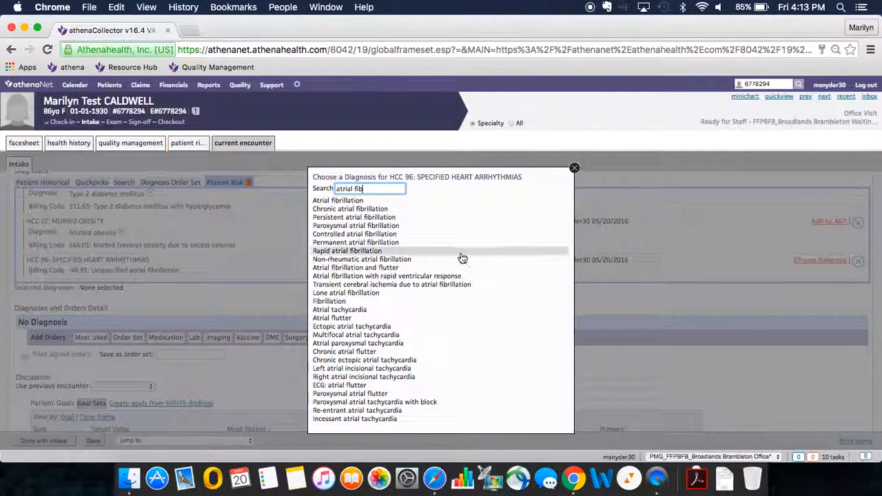
pyautogui.click(377, 201)
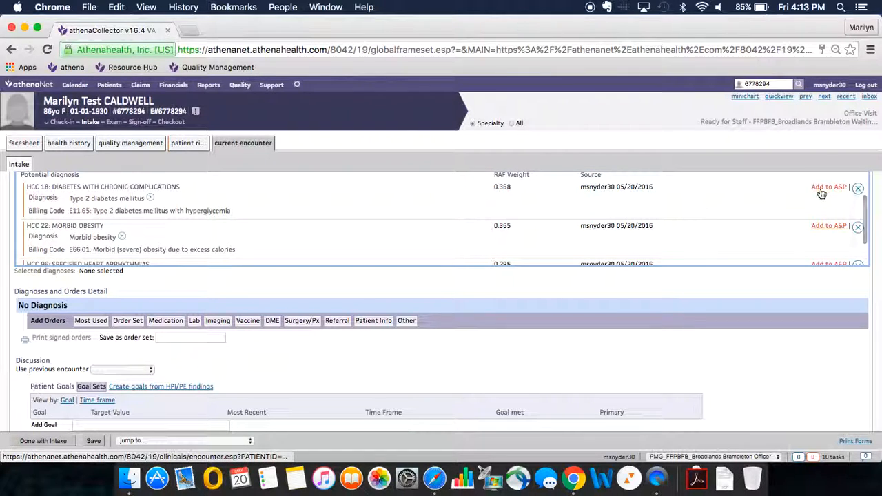
# Add the HCC 18, HCC 22 and HCC 96 potential diagnoses to the encounter's assessment and plan.
pyautogui.click(821, 191)
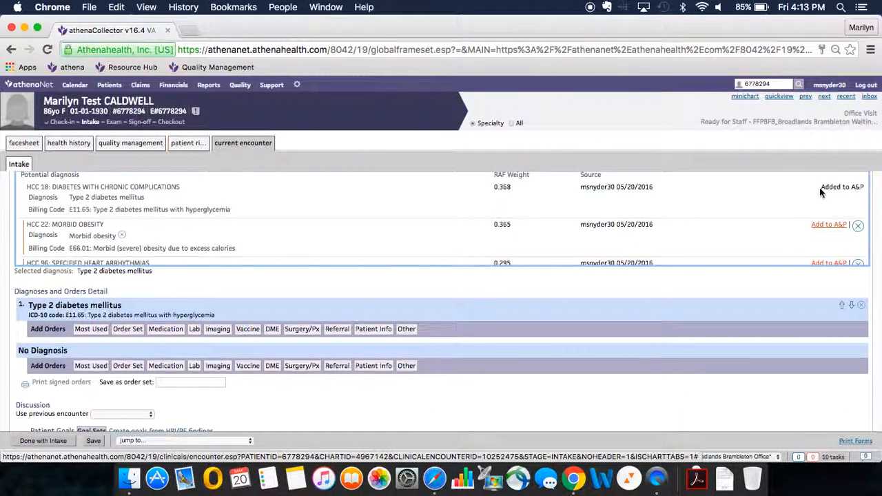
pyautogui.click(819, 228)
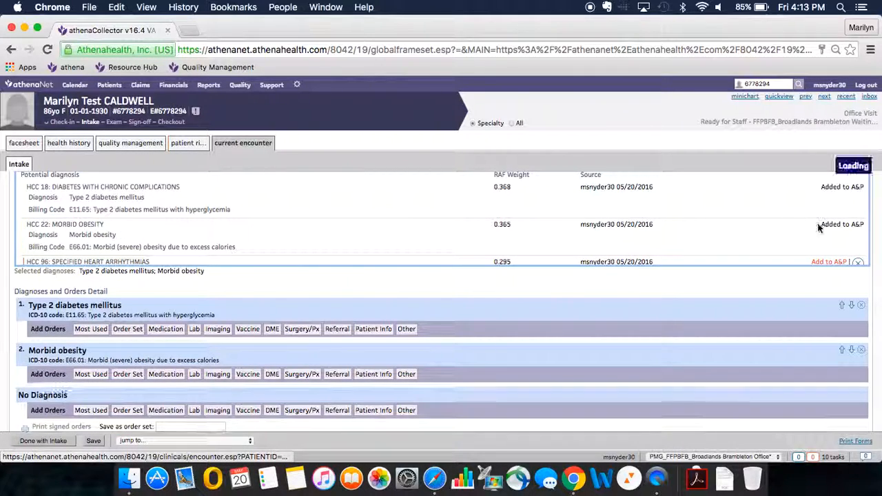
pyautogui.scroll(-1, 800, 228)
pyautogui.click(831, 235)
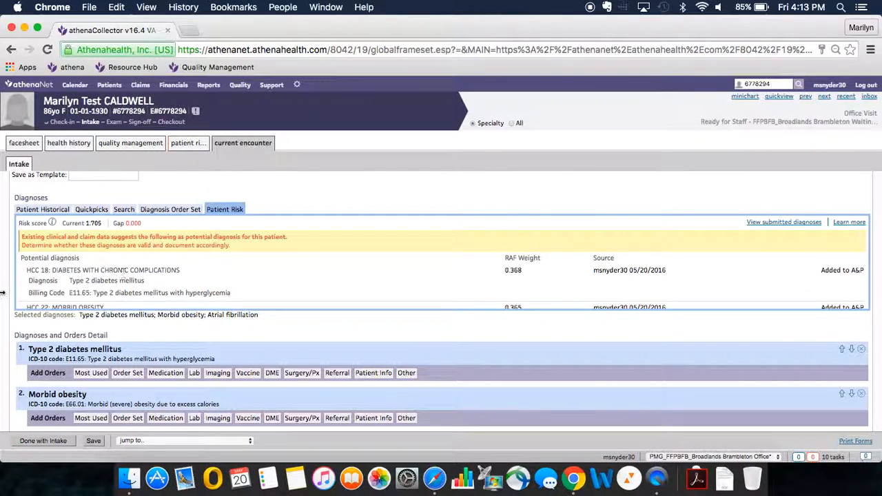
# Enter the note "uncontrolled, cont current meds, schedule OV/FBW next week" for the Type 2 diabetes mellitus diagnosis.
pyautogui.scroll(-2, 265, 290)
pyautogui.scroll(2, 264, 286)
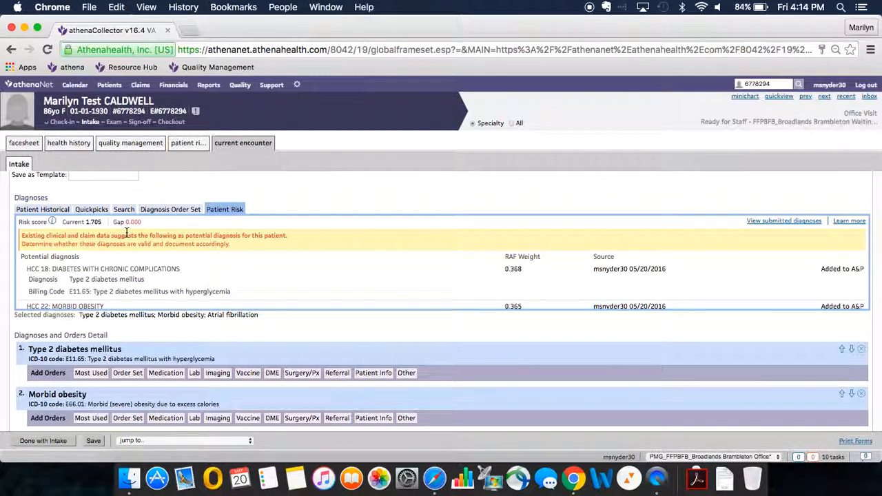
pyautogui.scroll(-2, 19, 360)
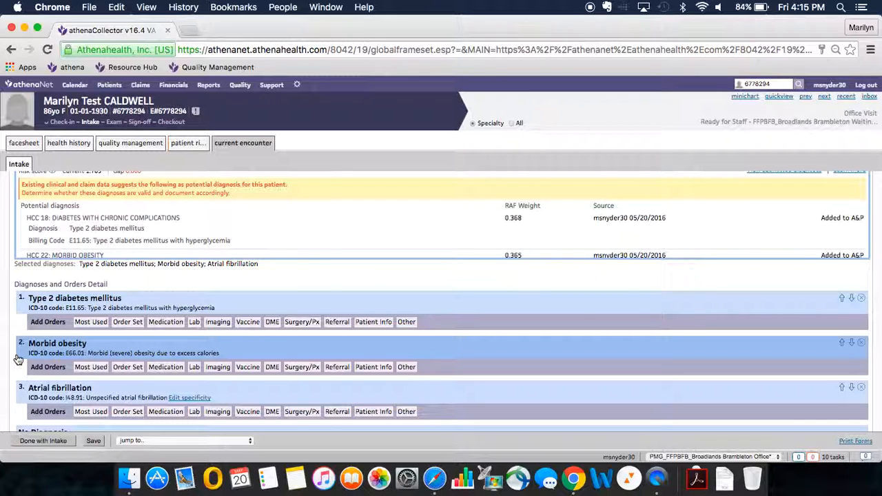
pyautogui.click(113, 302)
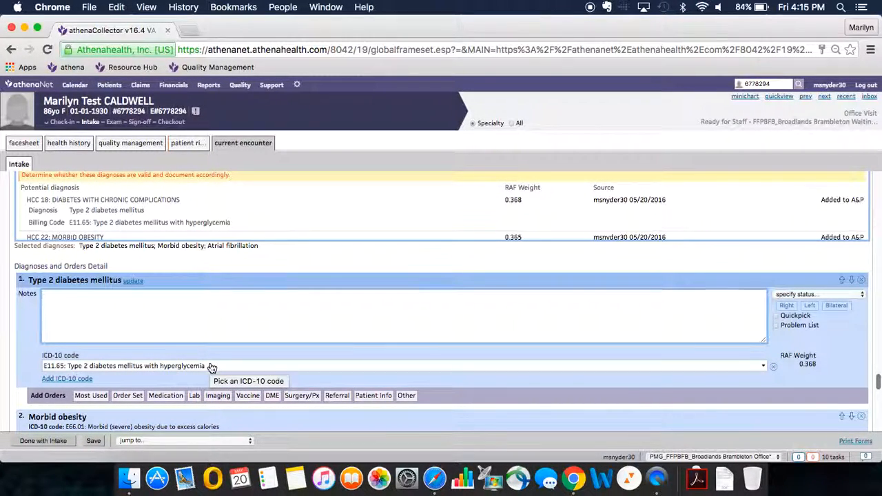
pyautogui.write('uncontrolled, cont current meds')
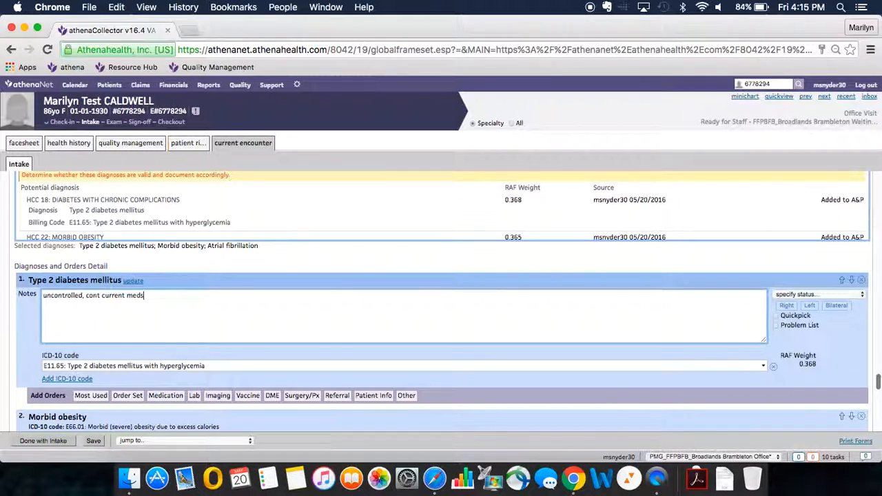
pyautogui.write(', scheudle')
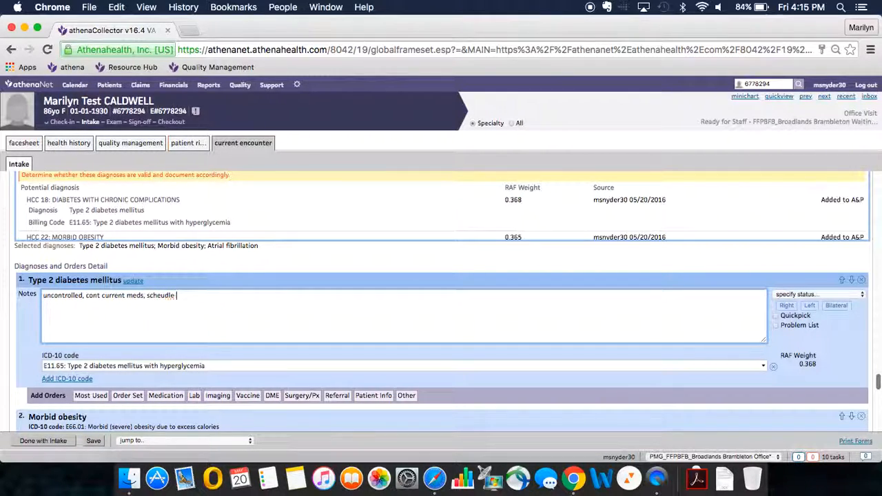
pyautogui.press('BackSpace')
pyautogui.press('BackSpace')
pyautogui.press('BackSpace')
pyautogui.press('BackSpace')
pyautogui.write('dule OV/FBW ne')
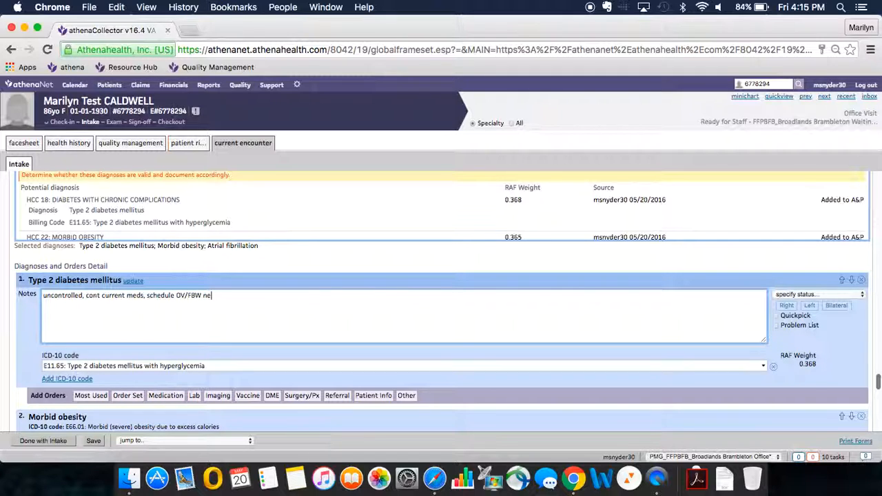
pyautogui.write('xt week')
# Add "controlled, cont current meds, f/u 6 months" below a blank line in the Type 2 diabetes mellitus notes.
pyautogui.press('Return')
pyautogui.press('Return')
pyautogui.write('controlled, cont current me')
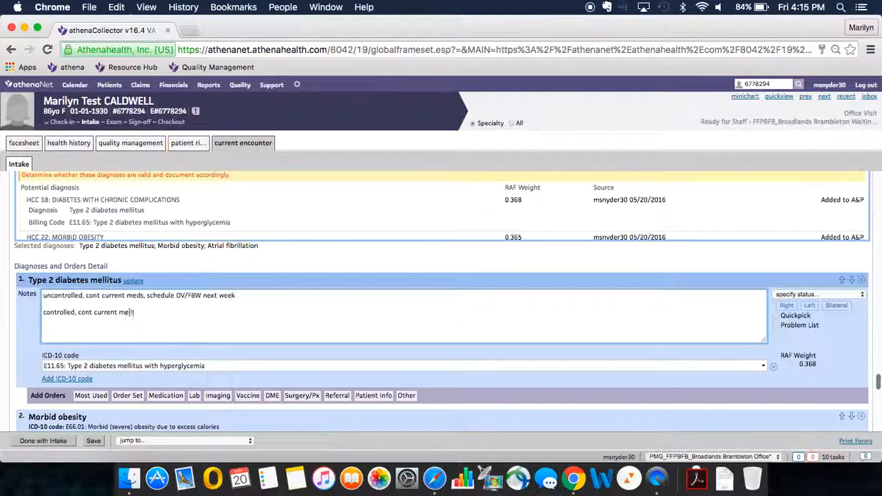
pyautogui.write('ds, f/u 6 months')
# Enter the note "exercising, following a healthy diet, not any meds" for the Morbid obesity diagnosis.
pyautogui.scroll(-3, 20, 333)
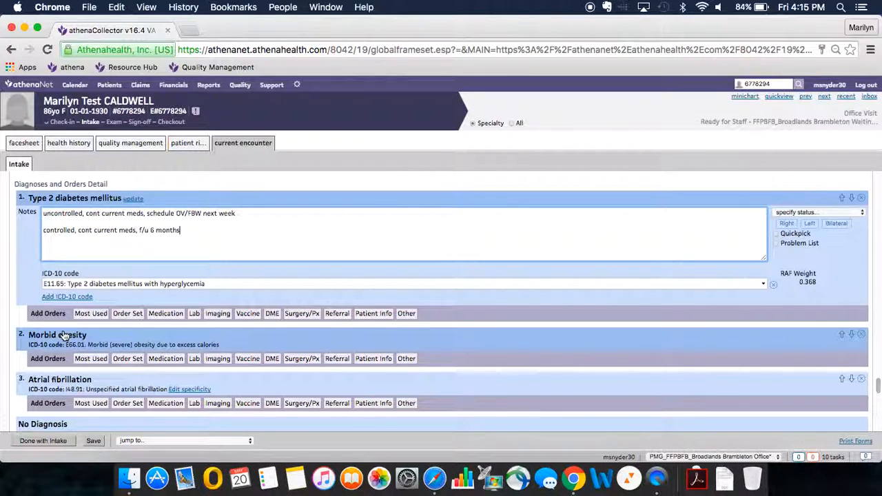
pyautogui.click(59, 335)
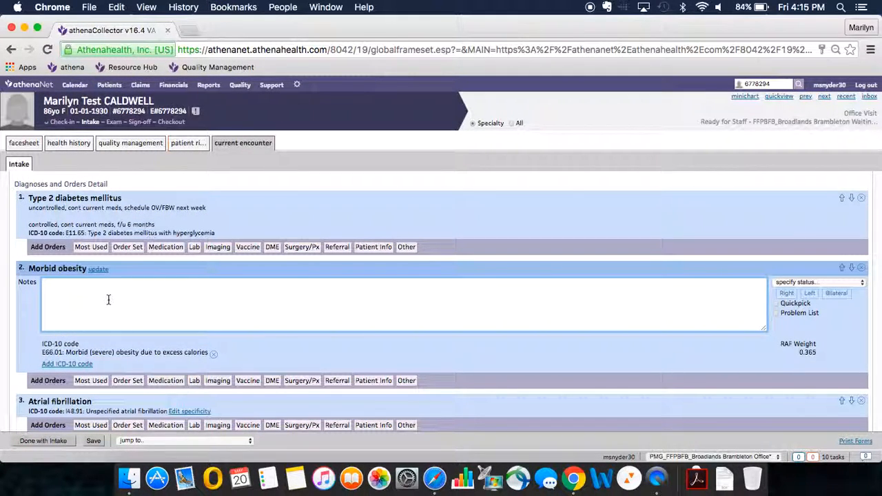
pyautogui.write('exercising , following a health di')
pyautogui.press('BackSpace')
pyautogui.press('BackSpace')
pyautogui.write('y diet, not any meds')
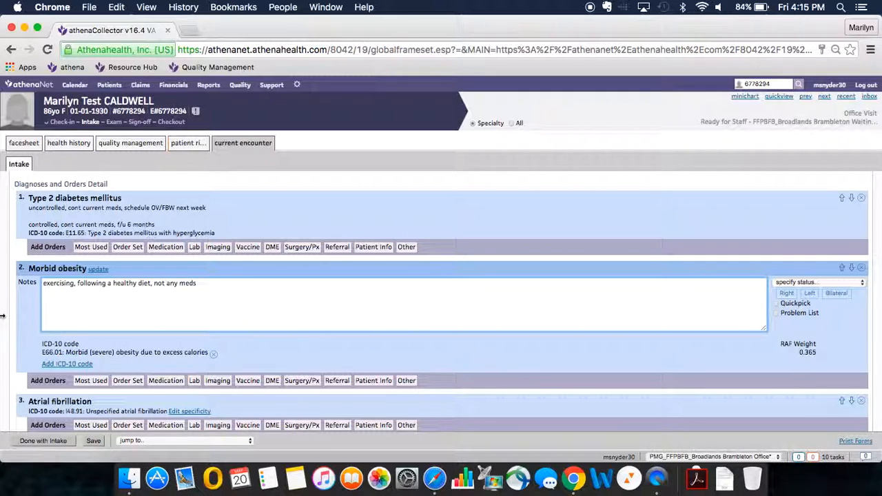
# Enter the note "sees specialist every 6 months, up to date, taking med as directed" for the Atrial fibrillation diagnosis.
pyautogui.scroll(-2, 117, 338)
pyautogui.click(113, 350)
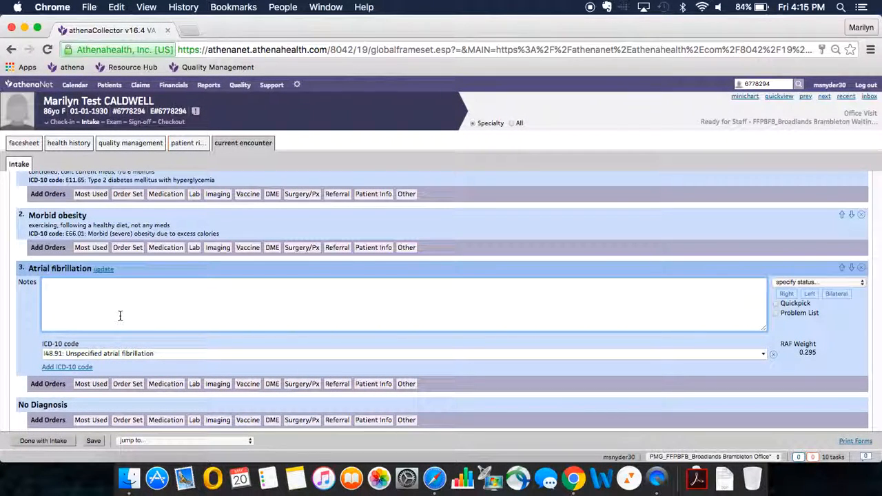
pyautogui.write('sees specialist ev')
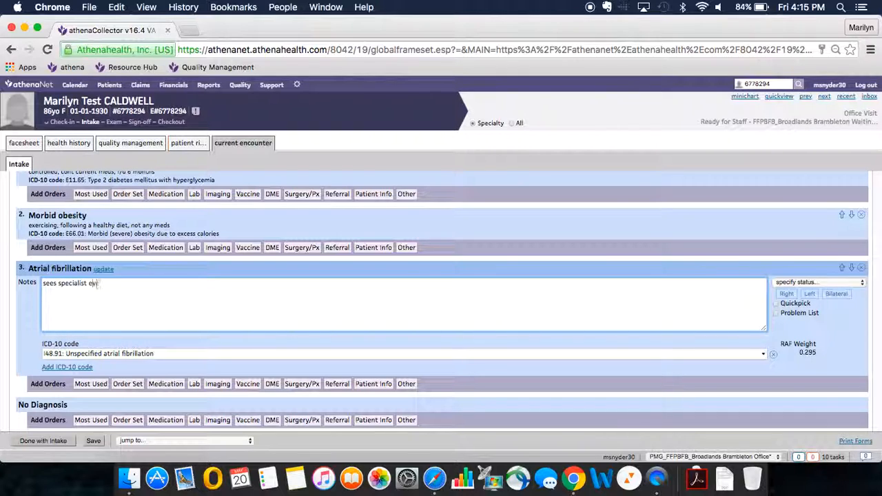
pyautogui.write('ery 6 months, up to date, t')
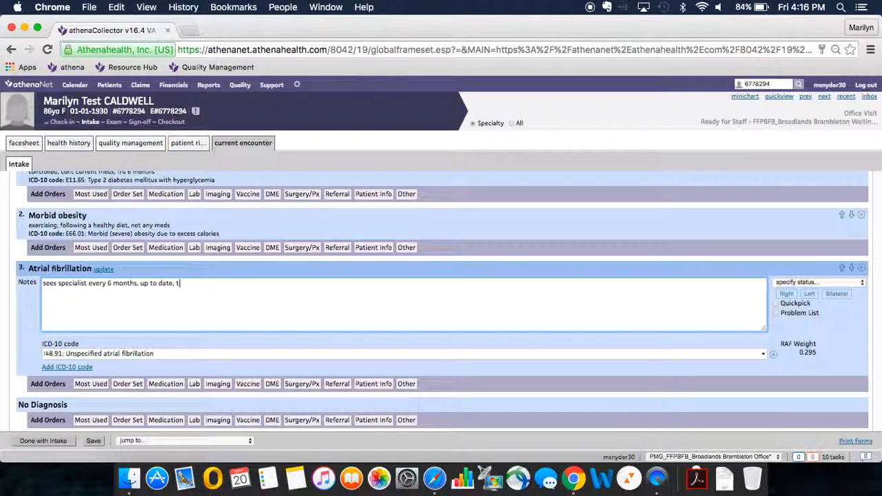
pyautogui.write('aking med as directed')
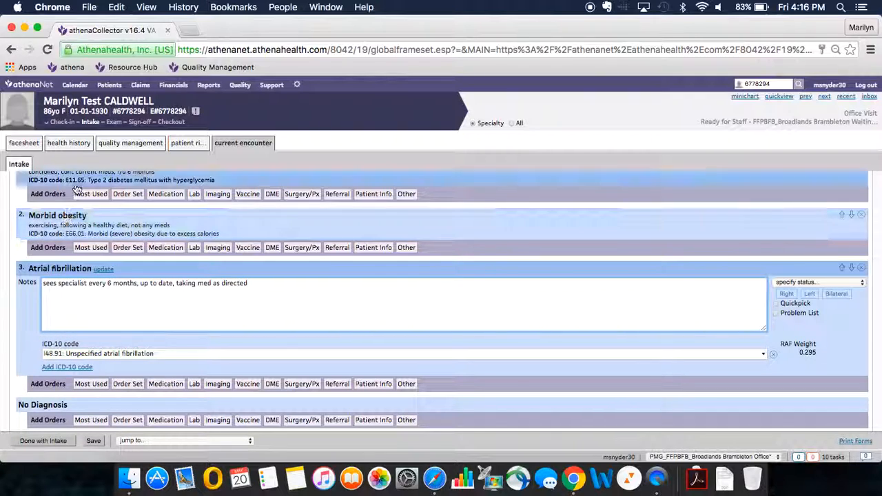
# View the diagnosis update search for Type 2 diabetes mellitus and close it without choosing another diagnosis.
pyautogui.scroll(3, 64, 227)
pyautogui.click(52, 234)
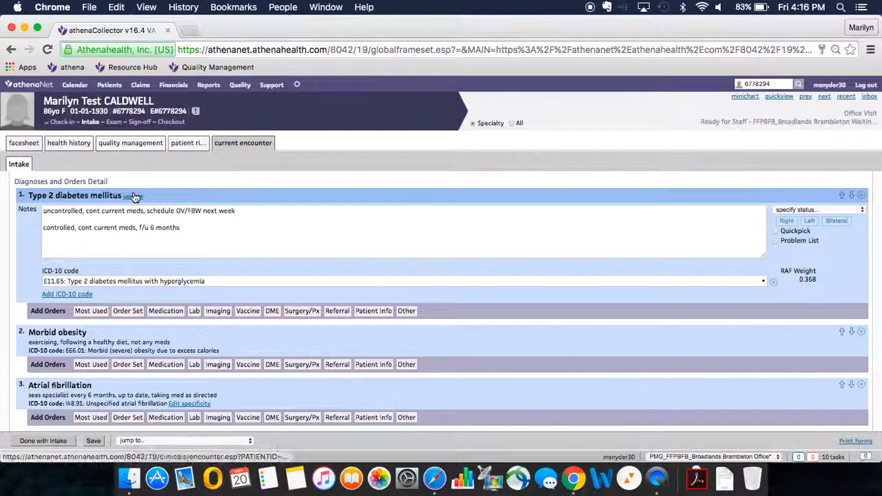
pyautogui.click(133, 195)
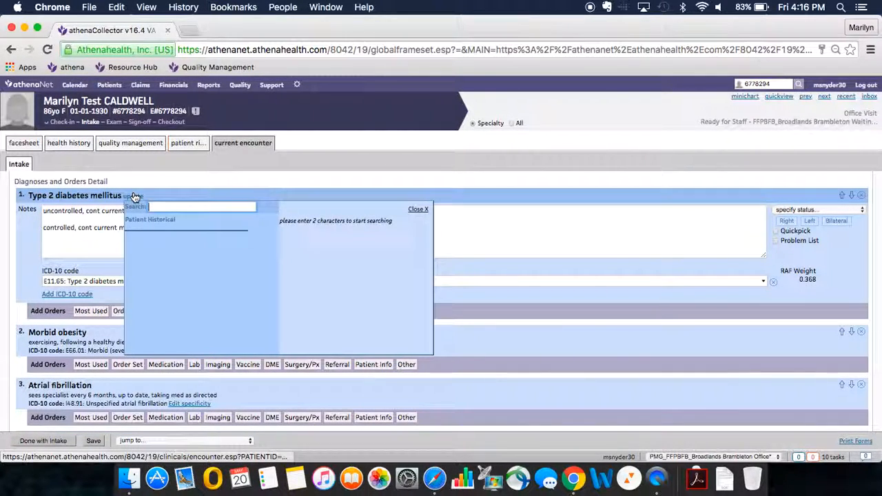
pyautogui.click(24, 254)
pyautogui.scroll(-5, 14, 355)
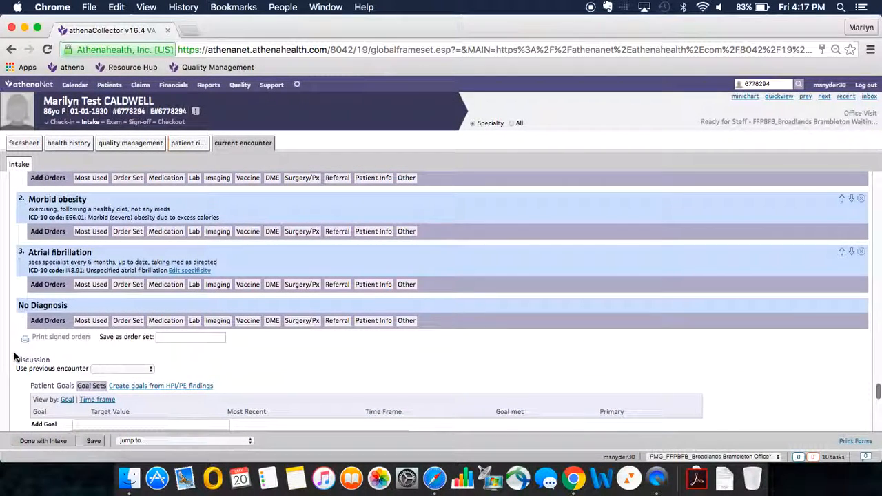